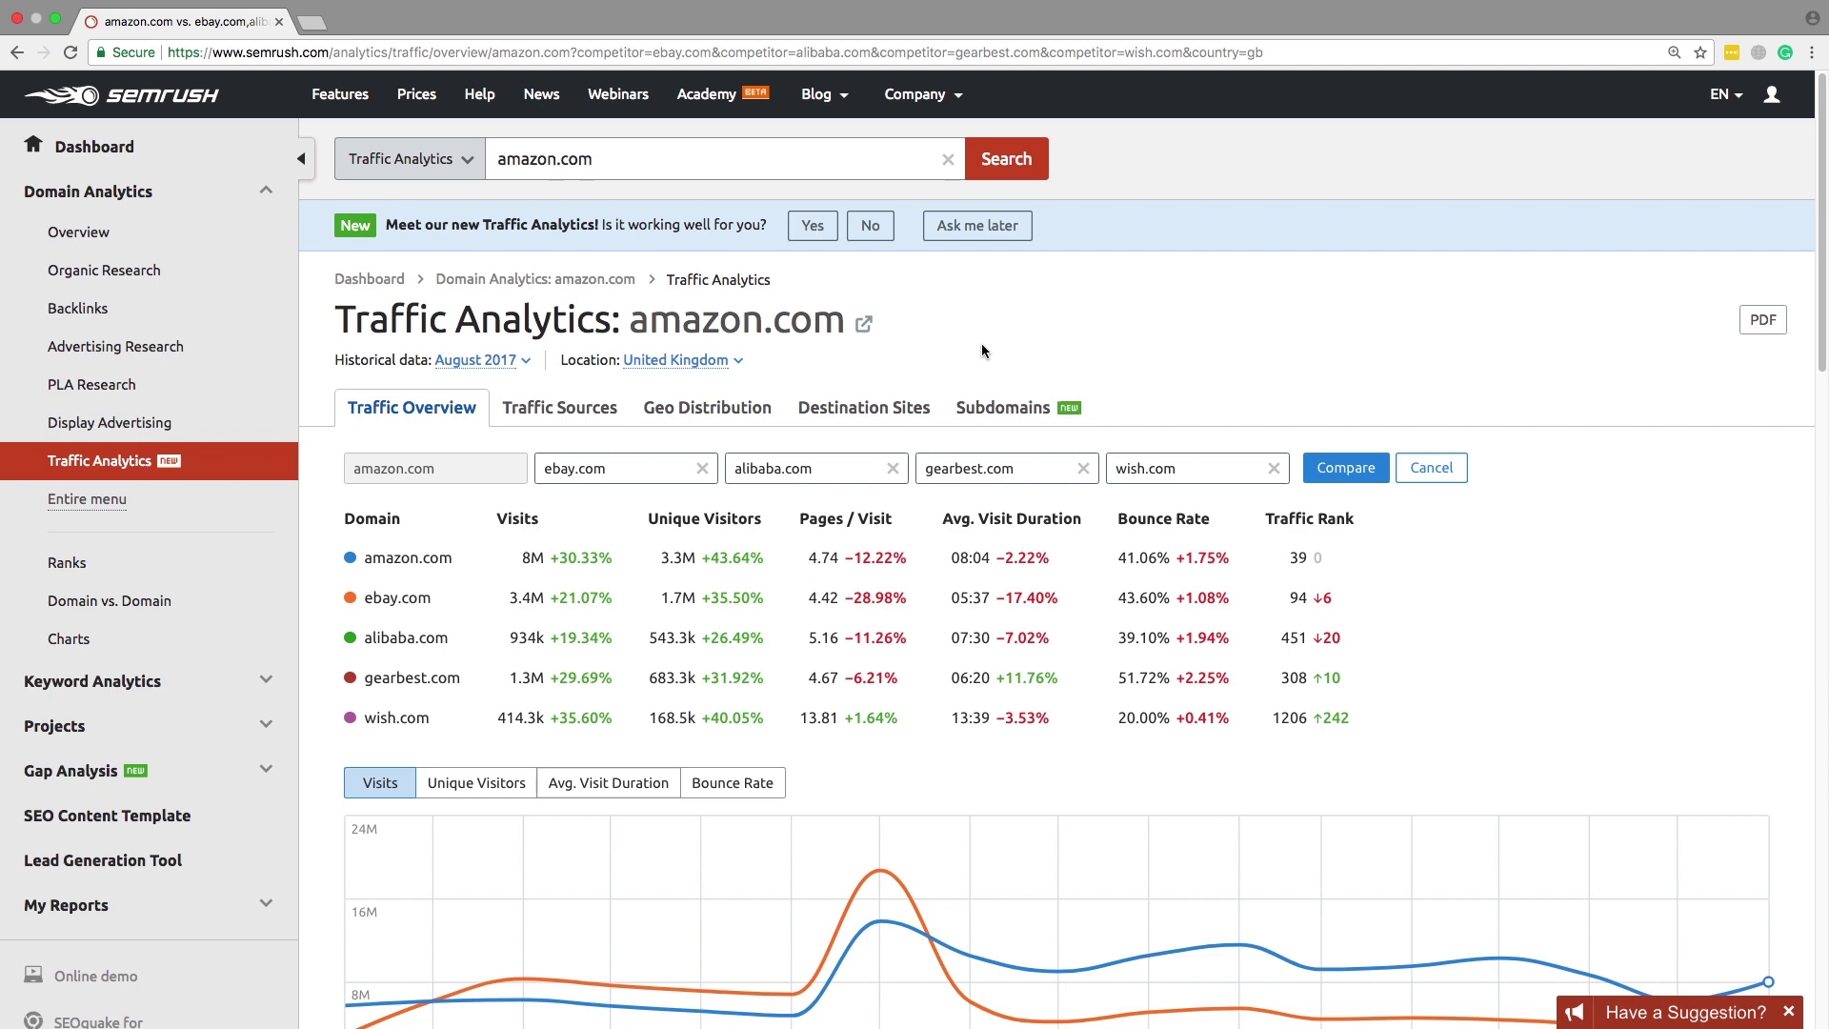
{"action": "scroll", "coordinate": [983, 343], "scroll_direction": "down", "scroll_amount": 3}
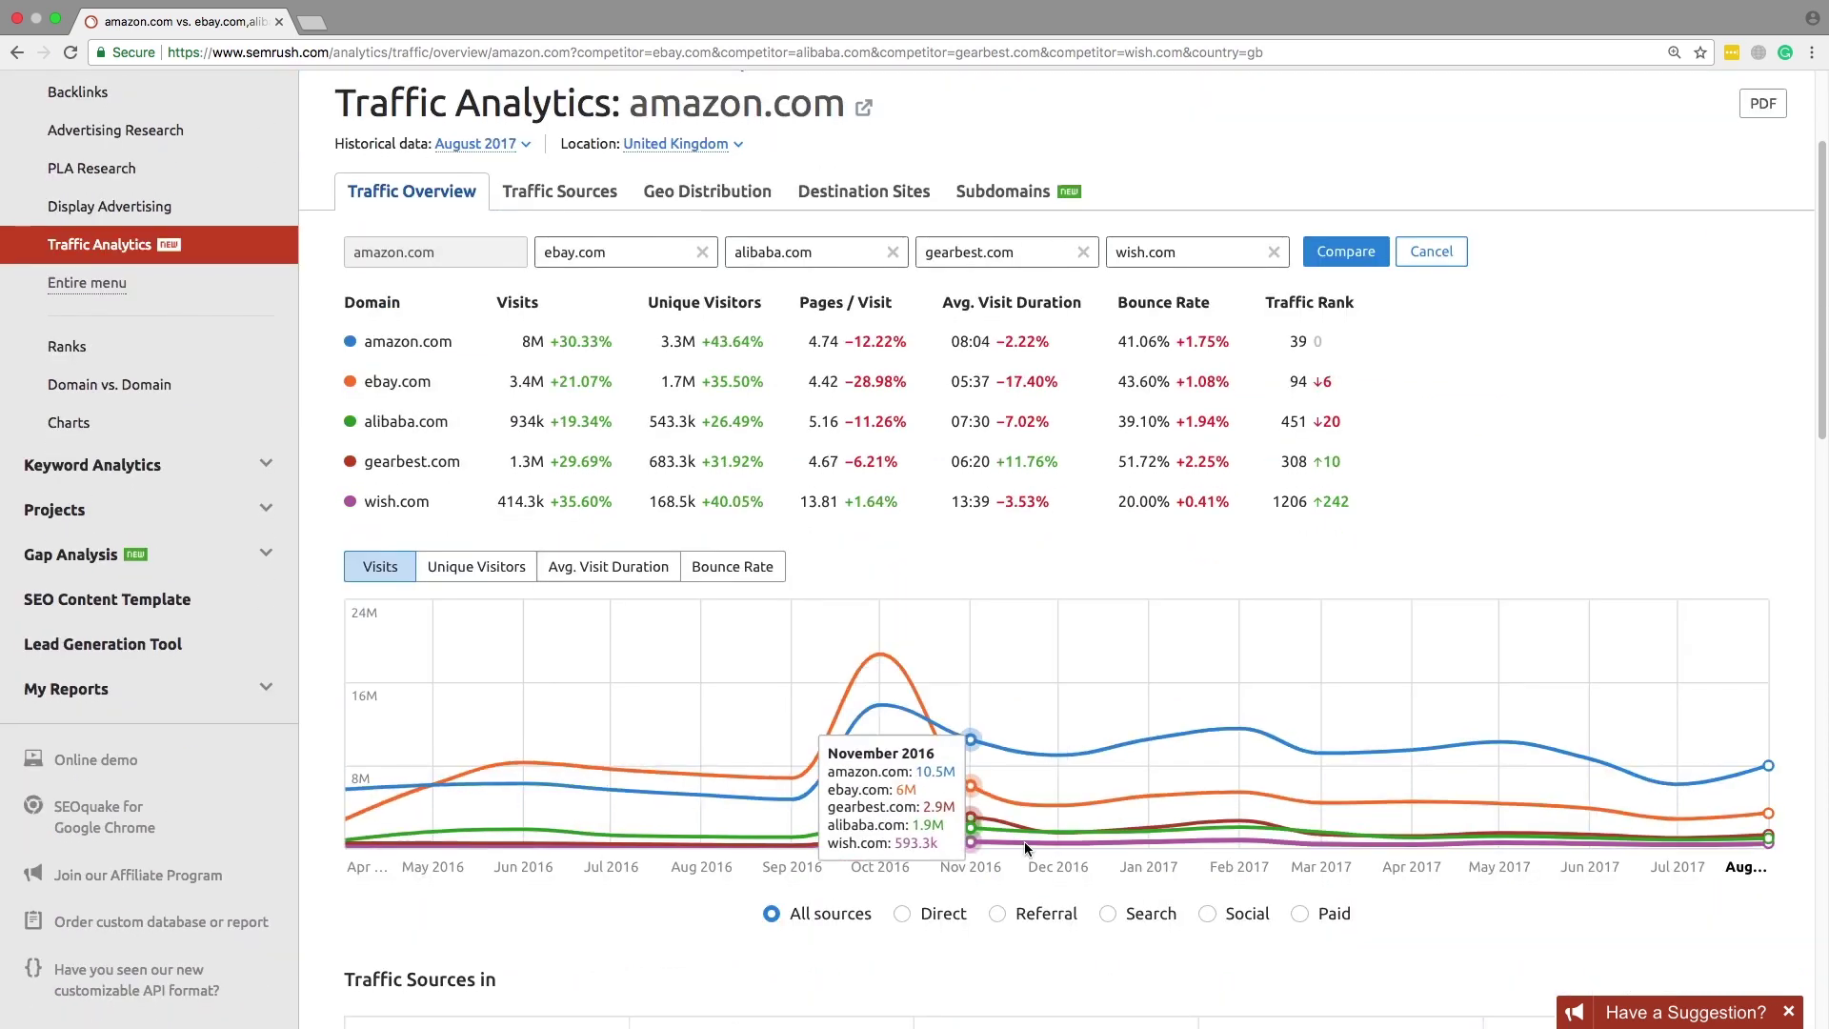
Step: Limit the five-domain visits chart to search traffic only, leaving amazon.com well ahead
{"action": "left_click", "coordinate": [1111, 913]}
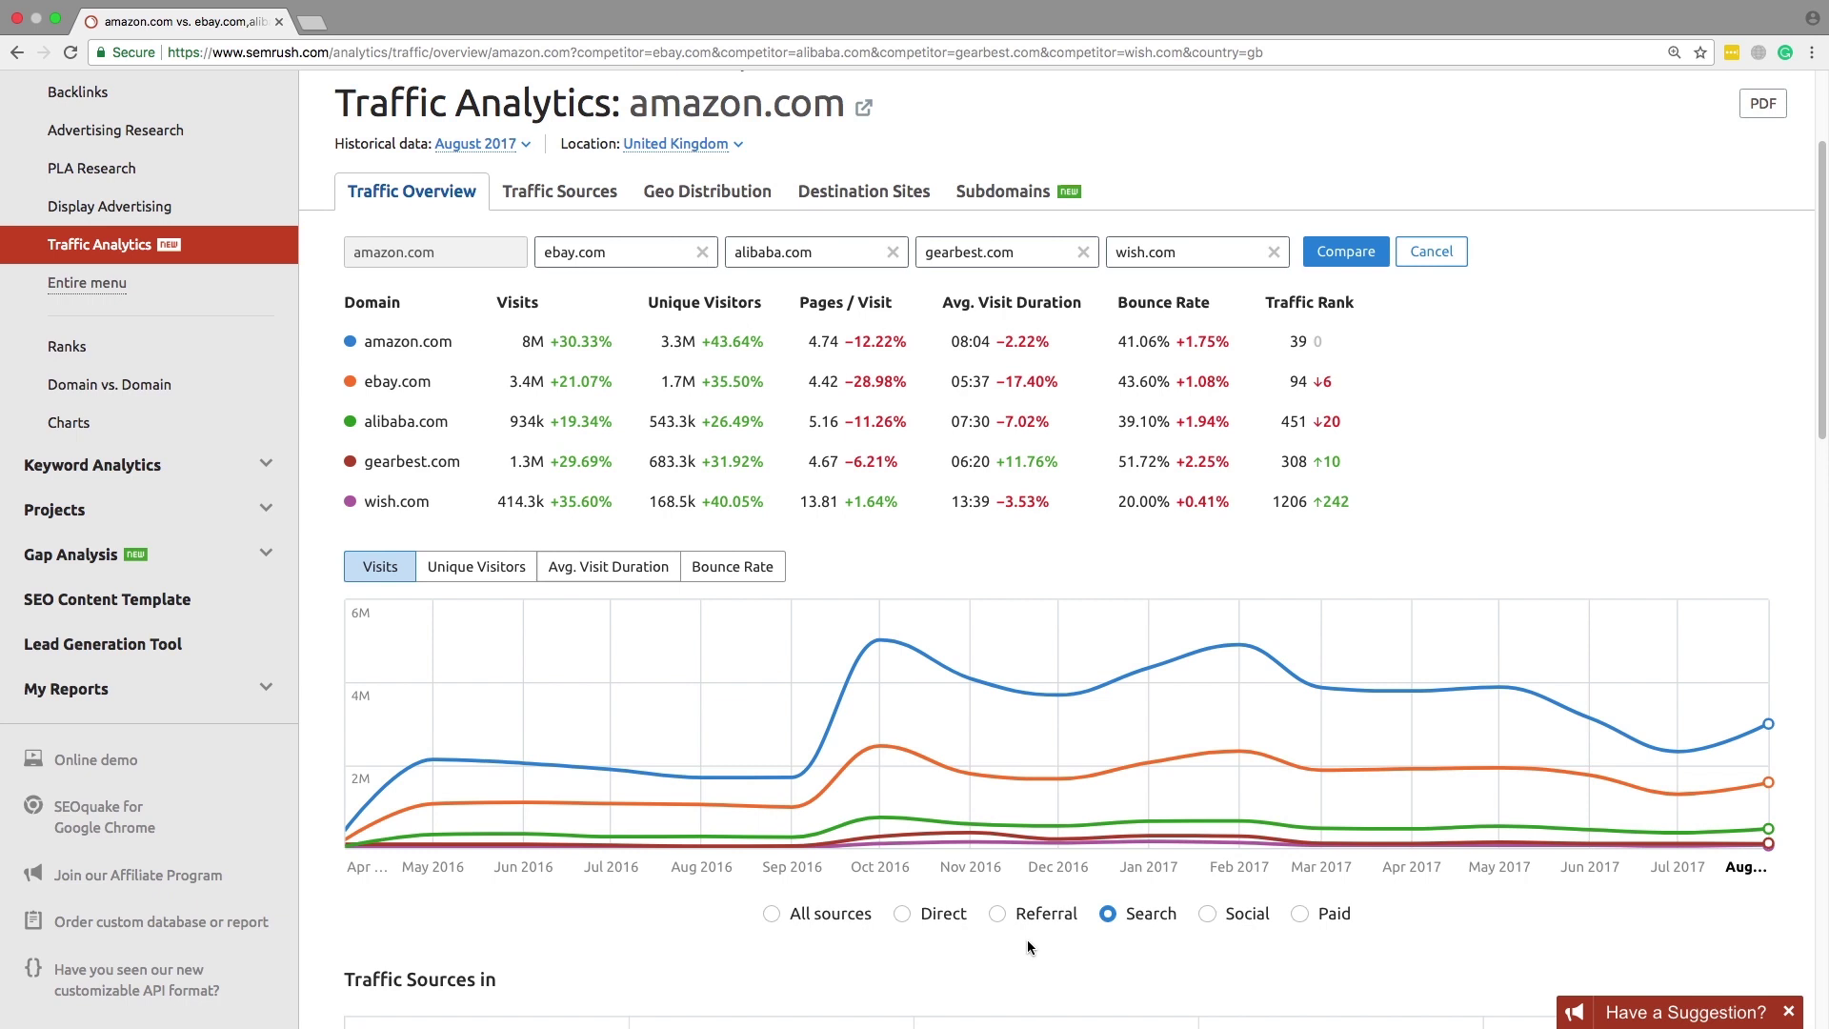
{"action": "scroll", "coordinate": [1011, 165], "scroll_direction": "up", "scroll_amount": 1}
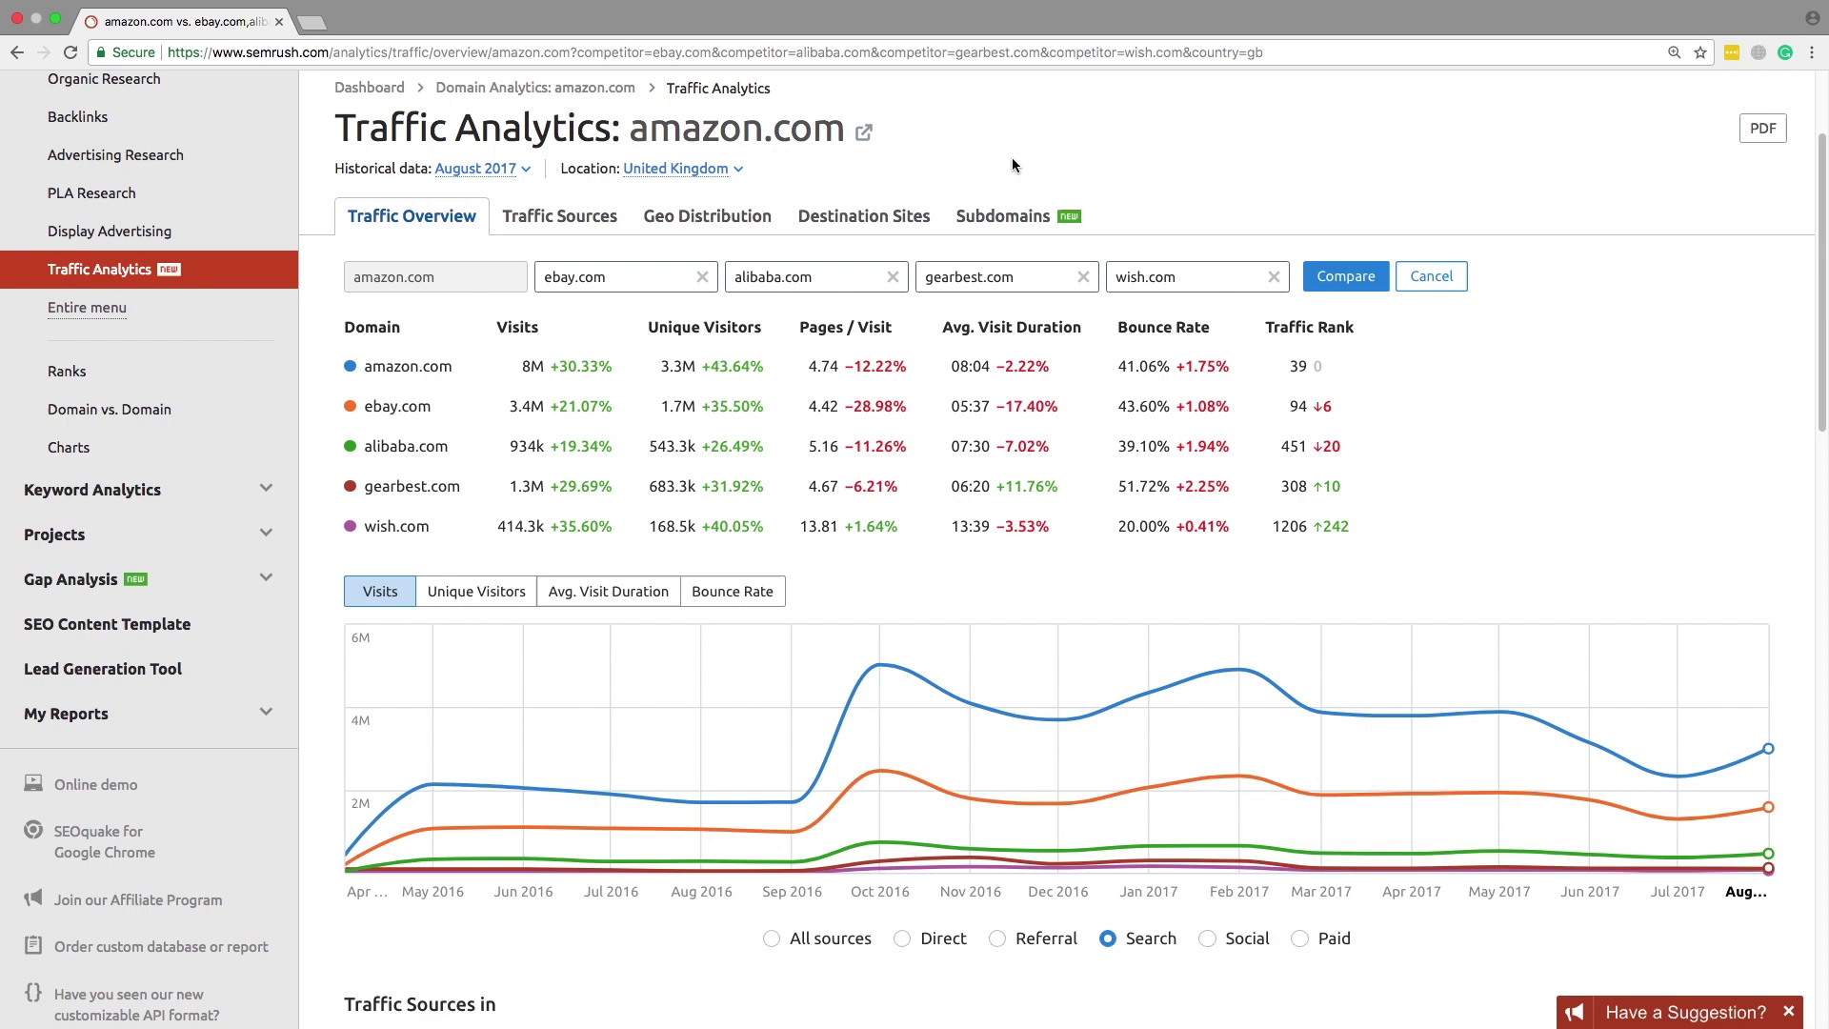
{"action": "scroll", "coordinate": [972, 565], "scroll_direction": "up", "scroll_amount": 1}
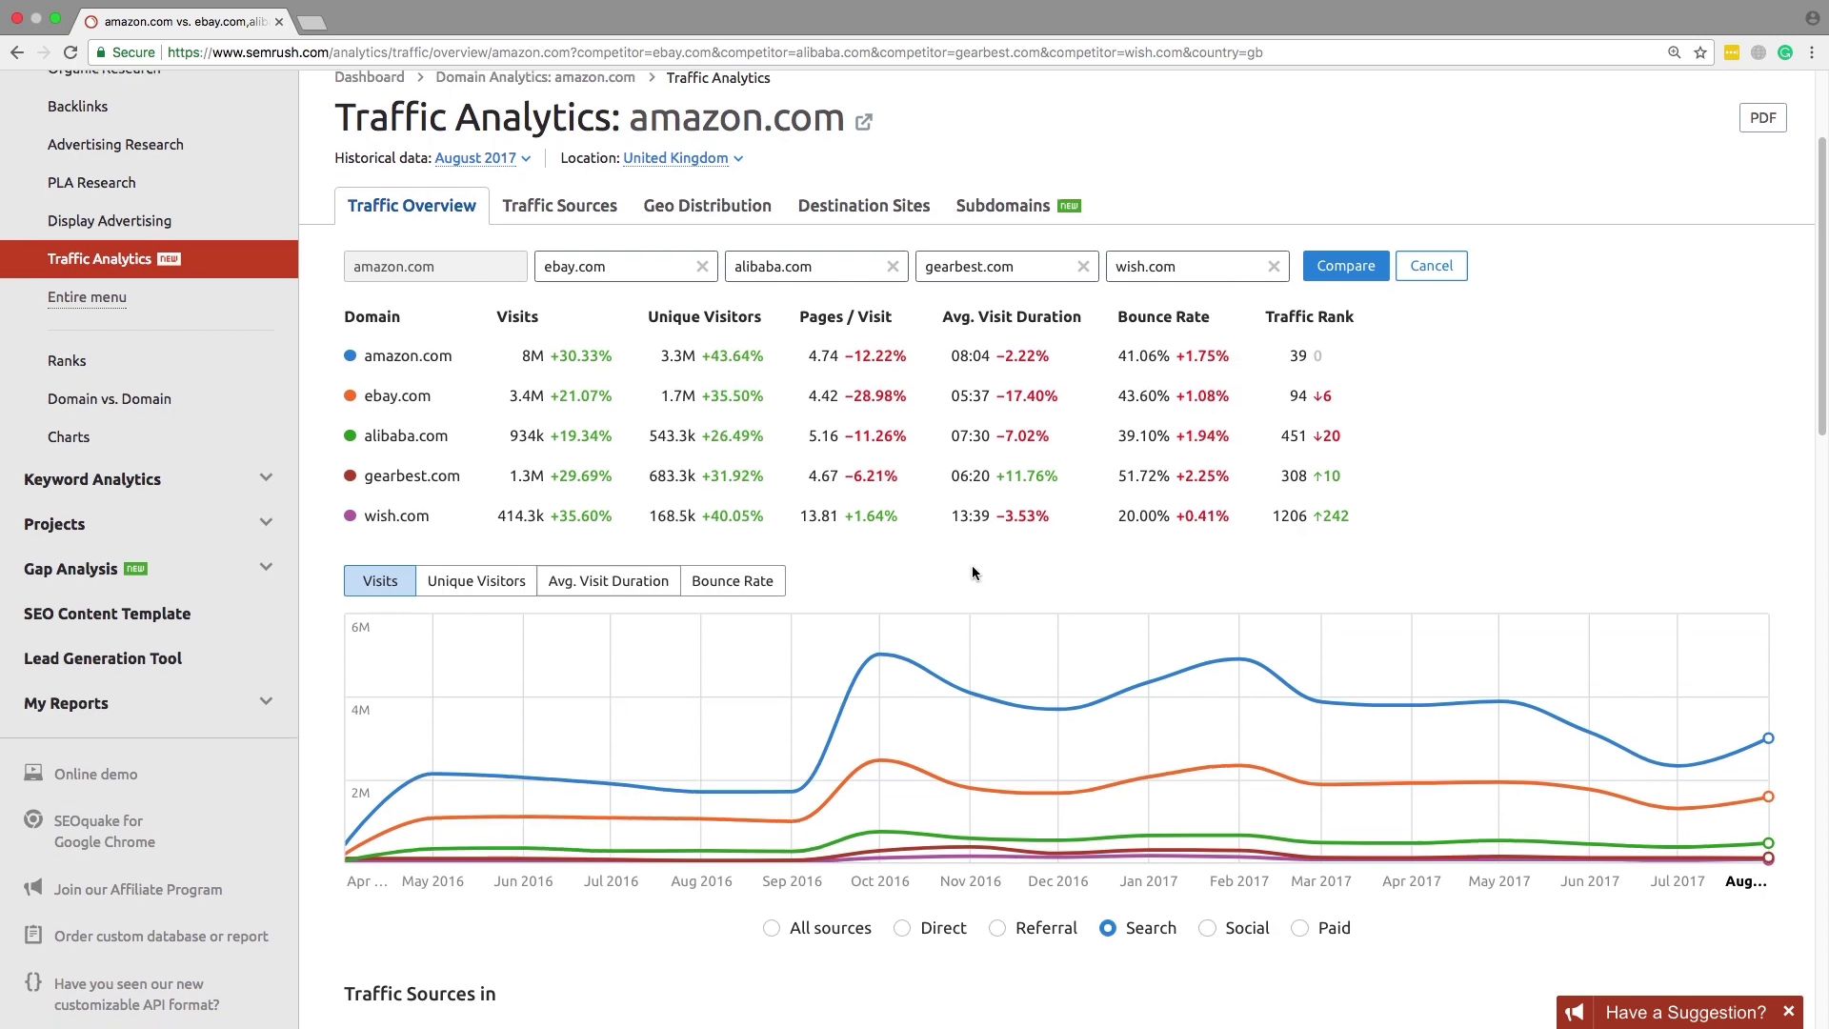
{"action": "scroll", "coordinate": [972, 564], "scroll_direction": "down", "scroll_amount": 2}
{"action": "scroll", "coordinate": [976, 569], "scroll_direction": "down", "scroll_amount": 3}
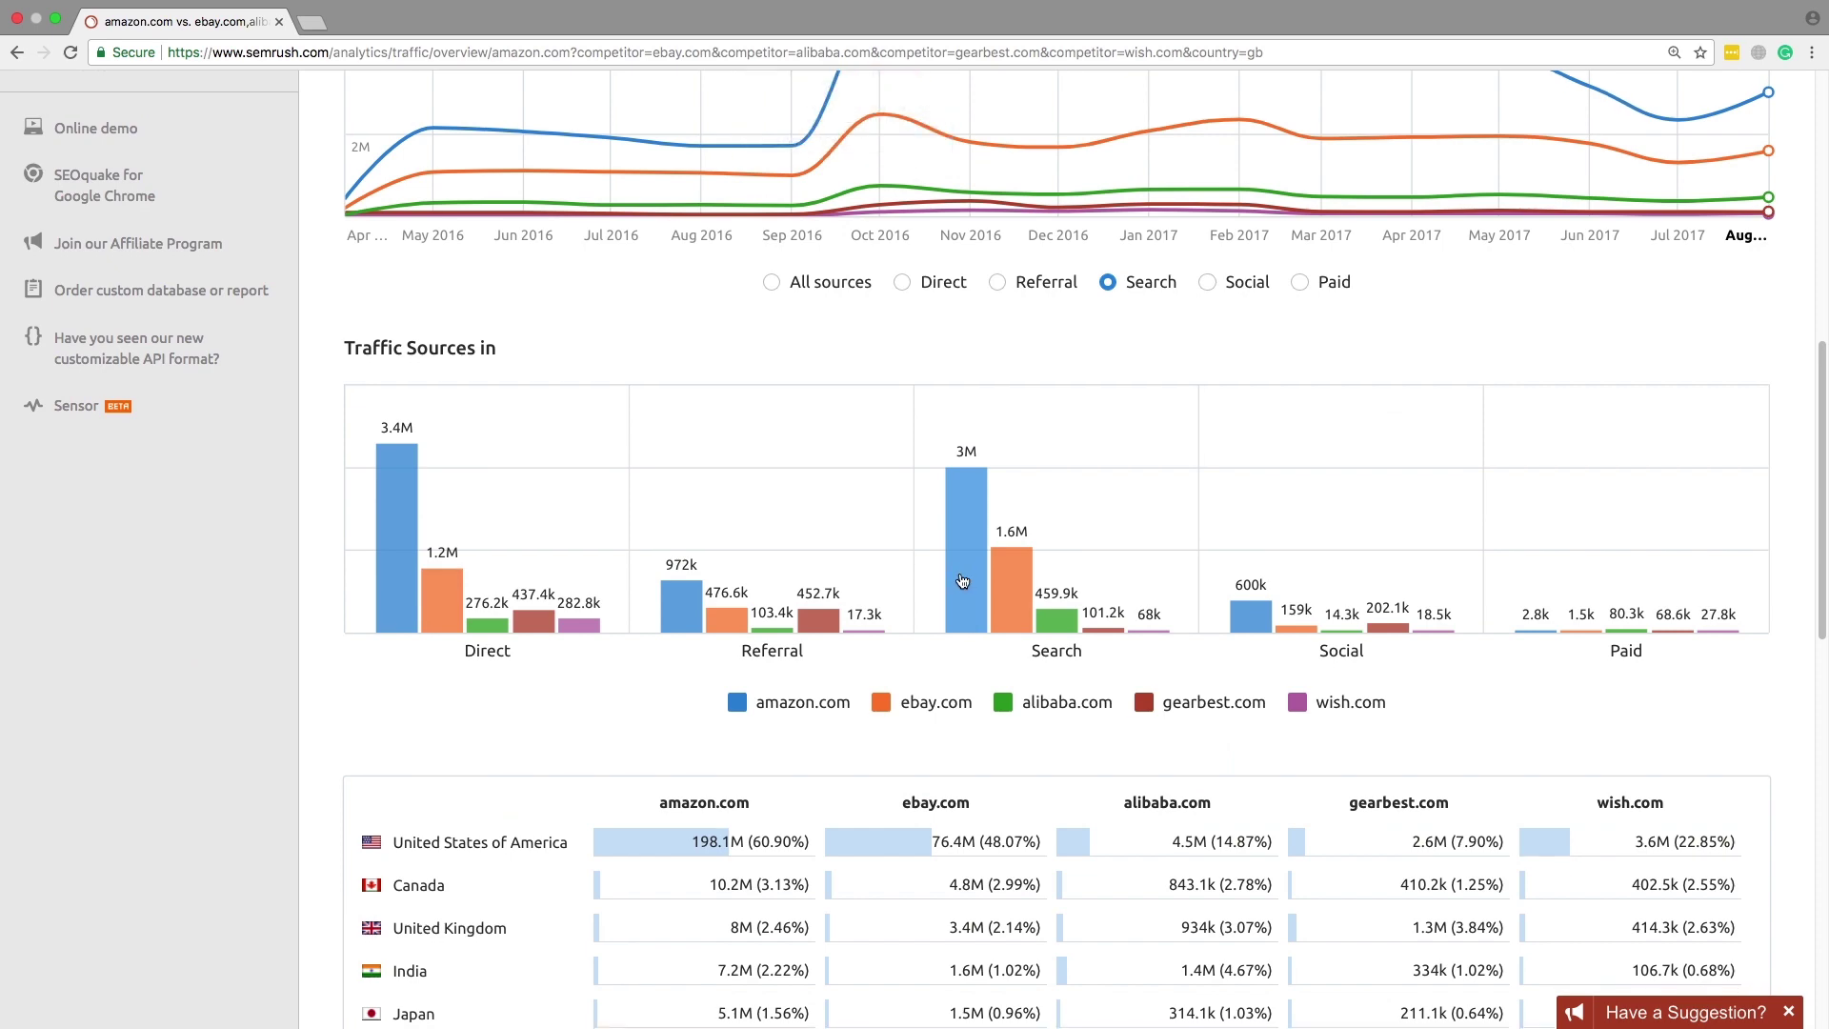
{"action": "scroll", "coordinate": [963, 581], "scroll_direction": "down", "scroll_amount": 1}
{"action": "scroll", "coordinate": [964, 582], "scroll_direction": "down", "scroll_amount": 2}
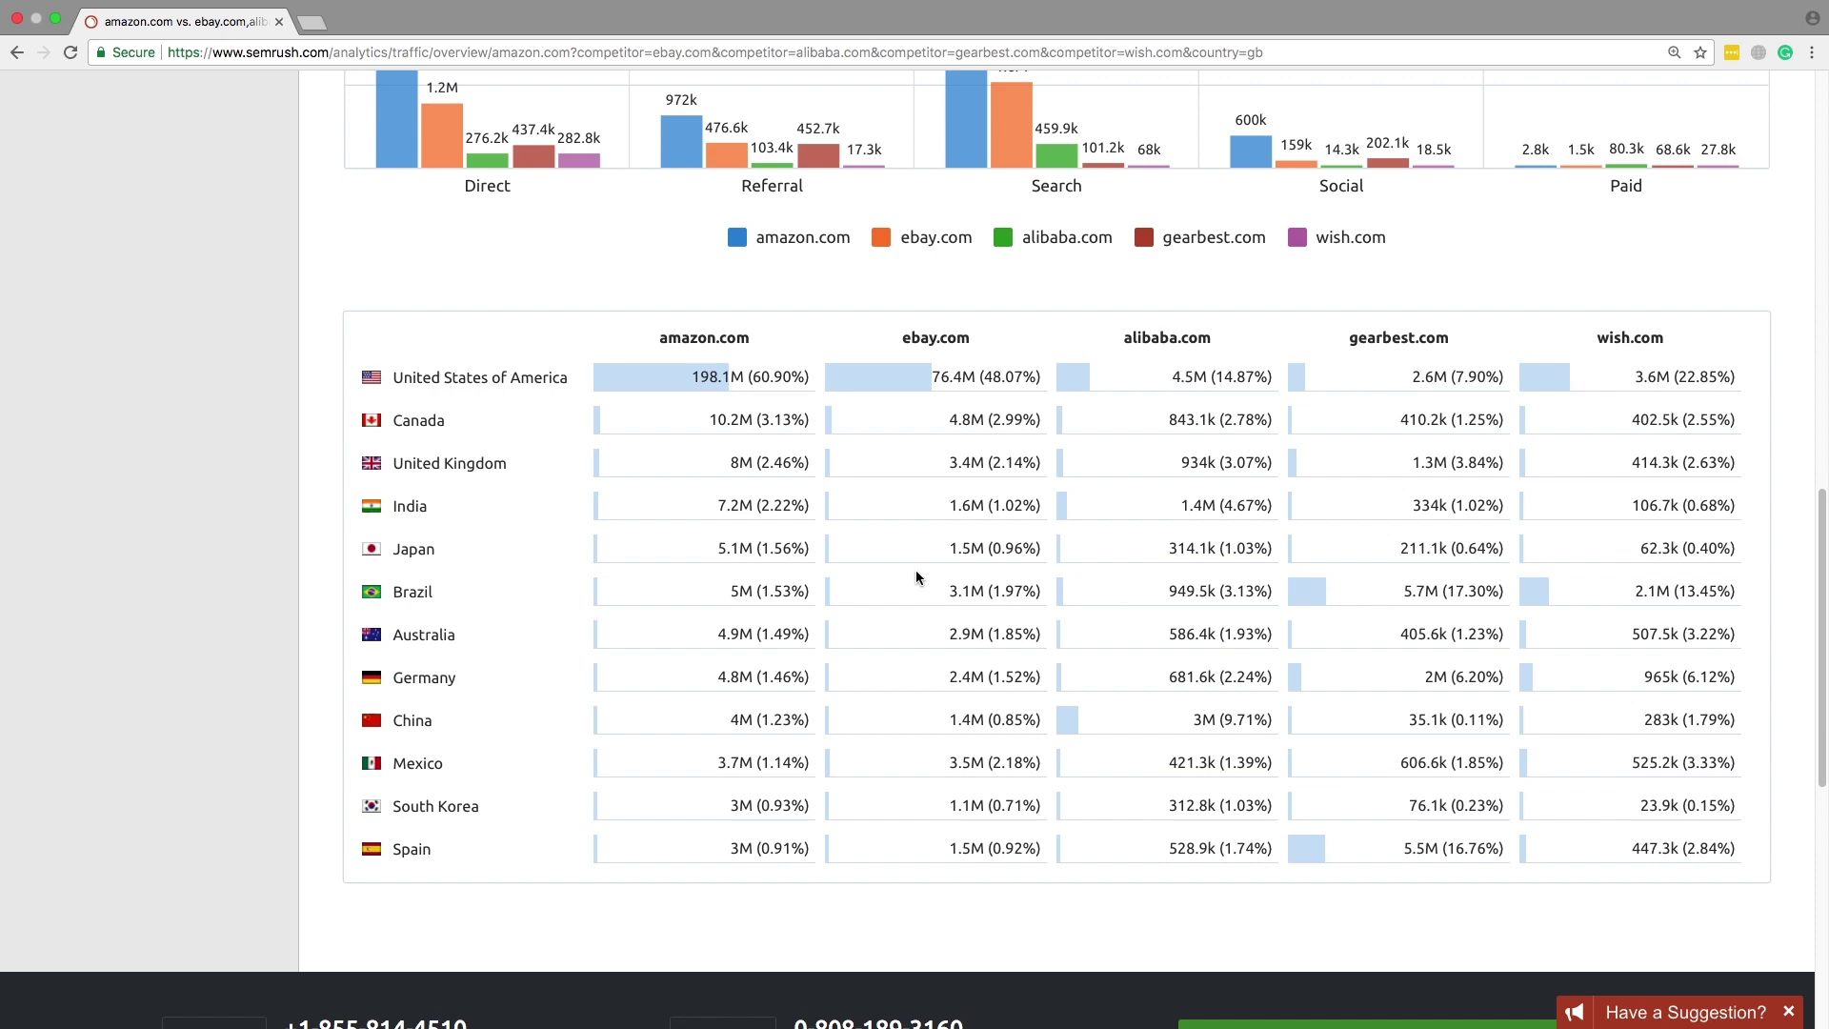
{"action": "scroll", "coordinate": [916, 577], "scroll_direction": "up", "scroll_amount": 2}
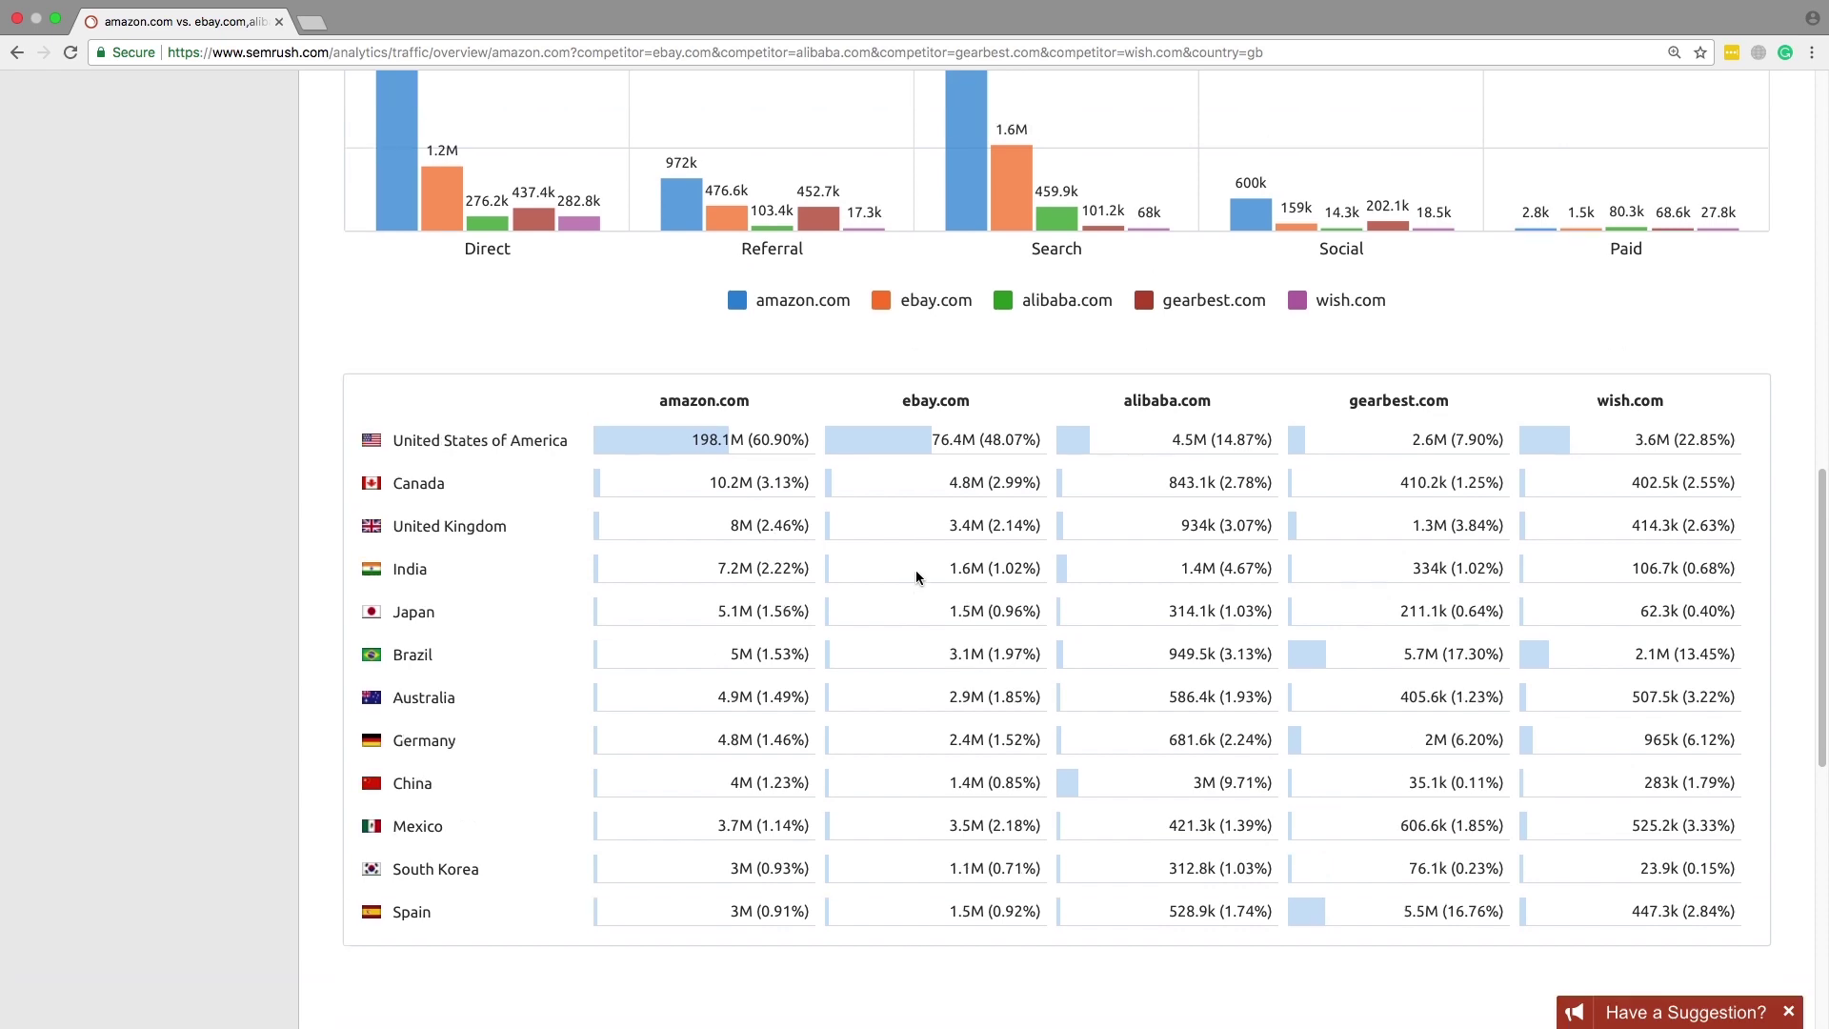
{"action": "scroll", "coordinate": [916, 577], "scroll_direction": "up", "scroll_amount": 4}
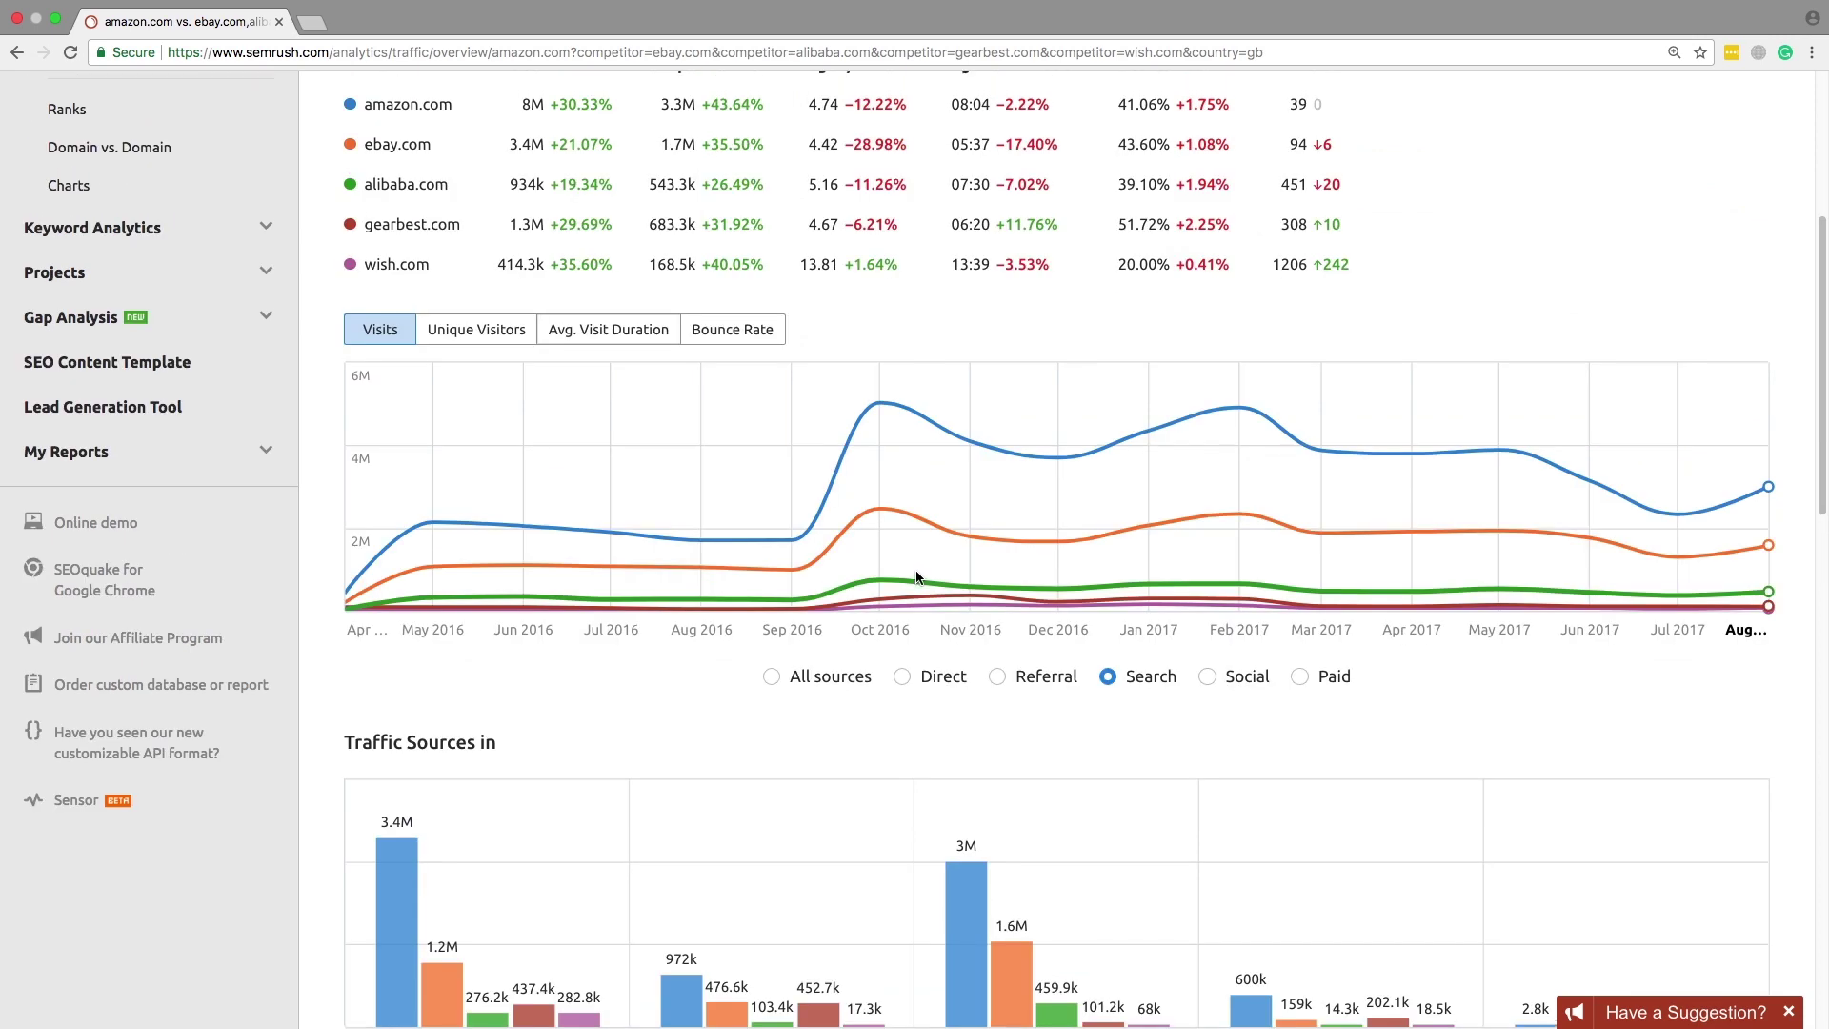
{"action": "scroll", "coordinate": [917, 575], "scroll_direction": "up", "scroll_amount": 3}
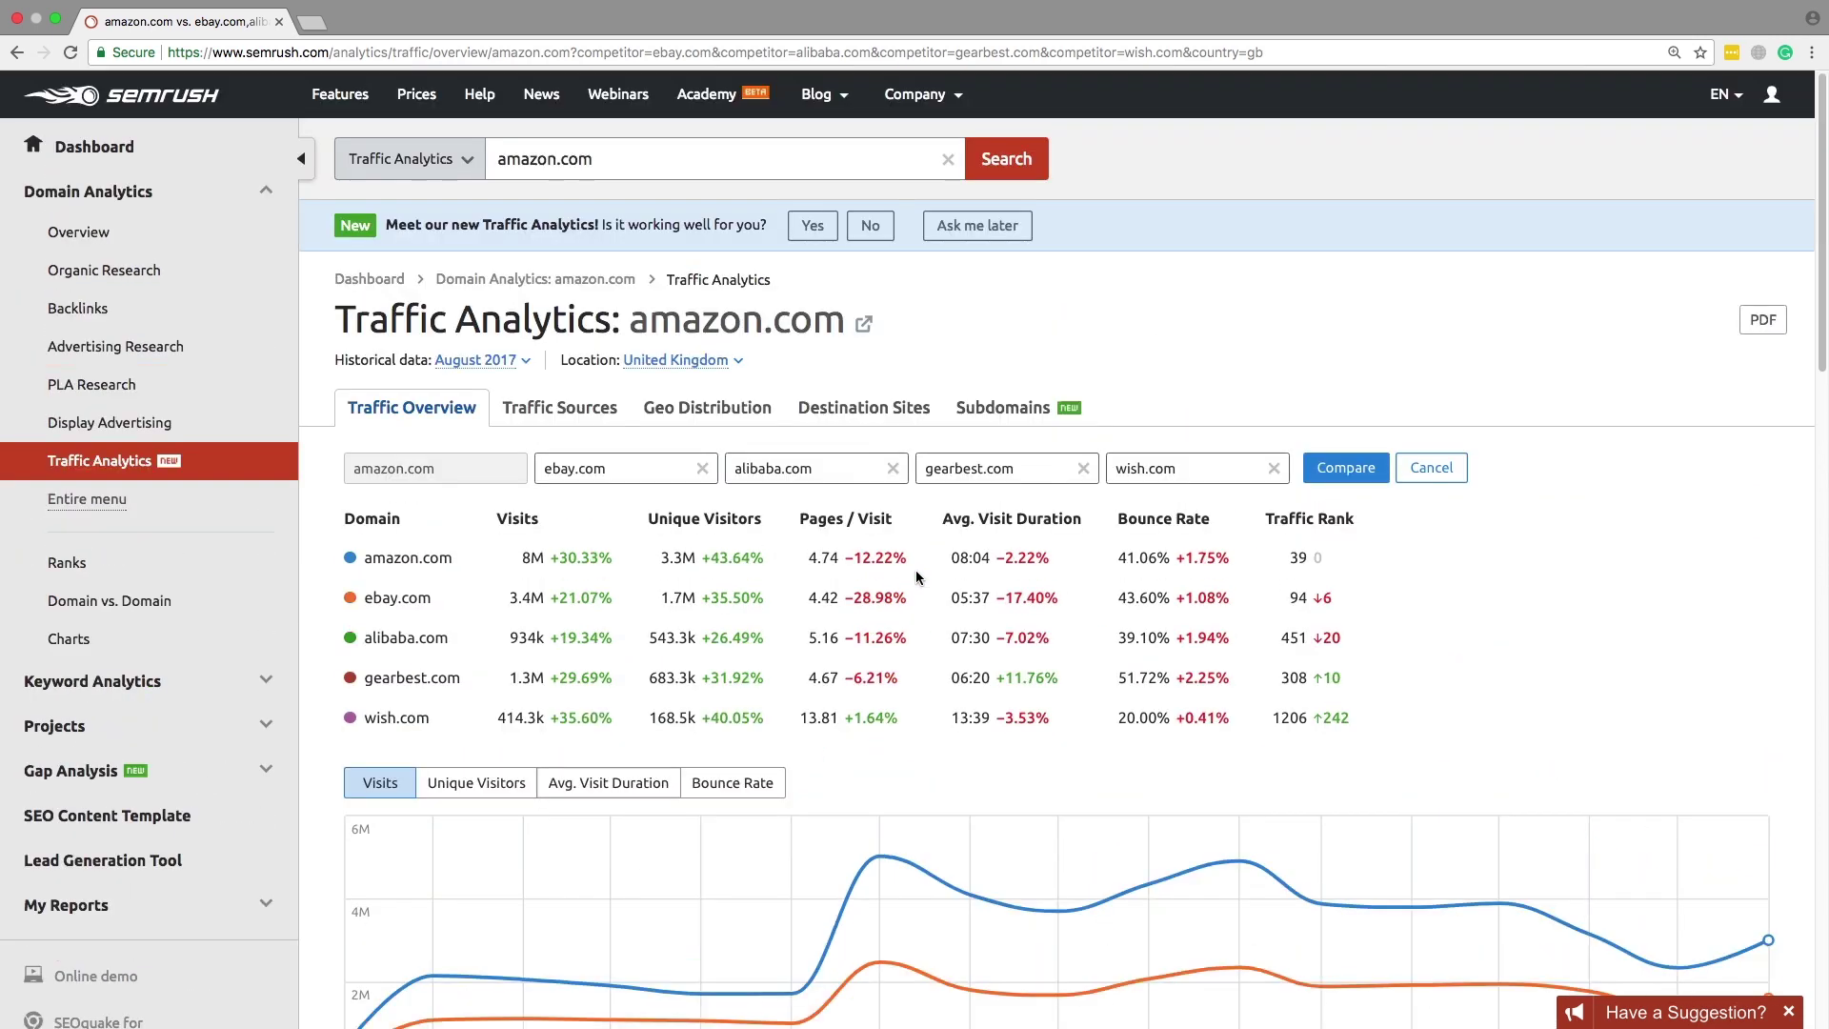
Step: Show amazon.com's Geo Distribution with the world map and Traffic by Countries table
{"action": "left_click", "coordinate": [741, 408]}
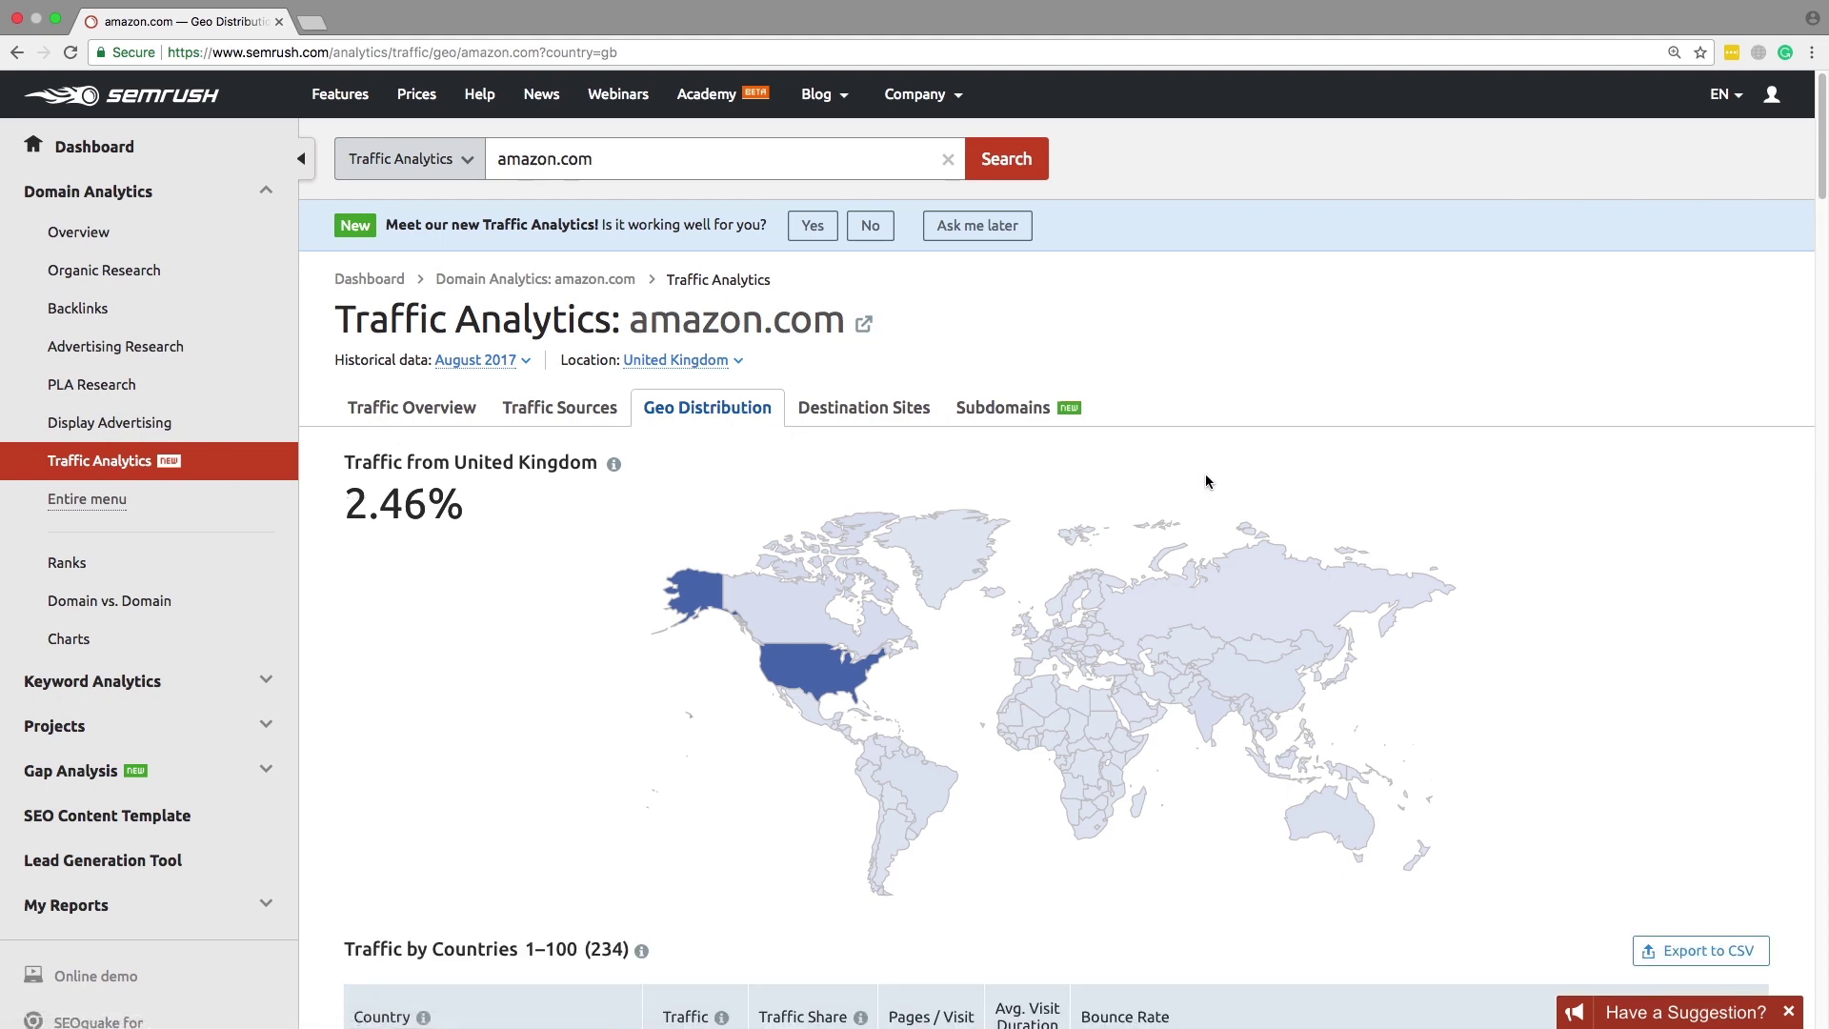
{"action": "scroll", "coordinate": [1212, 480], "scroll_direction": "down", "scroll_amount": 3}
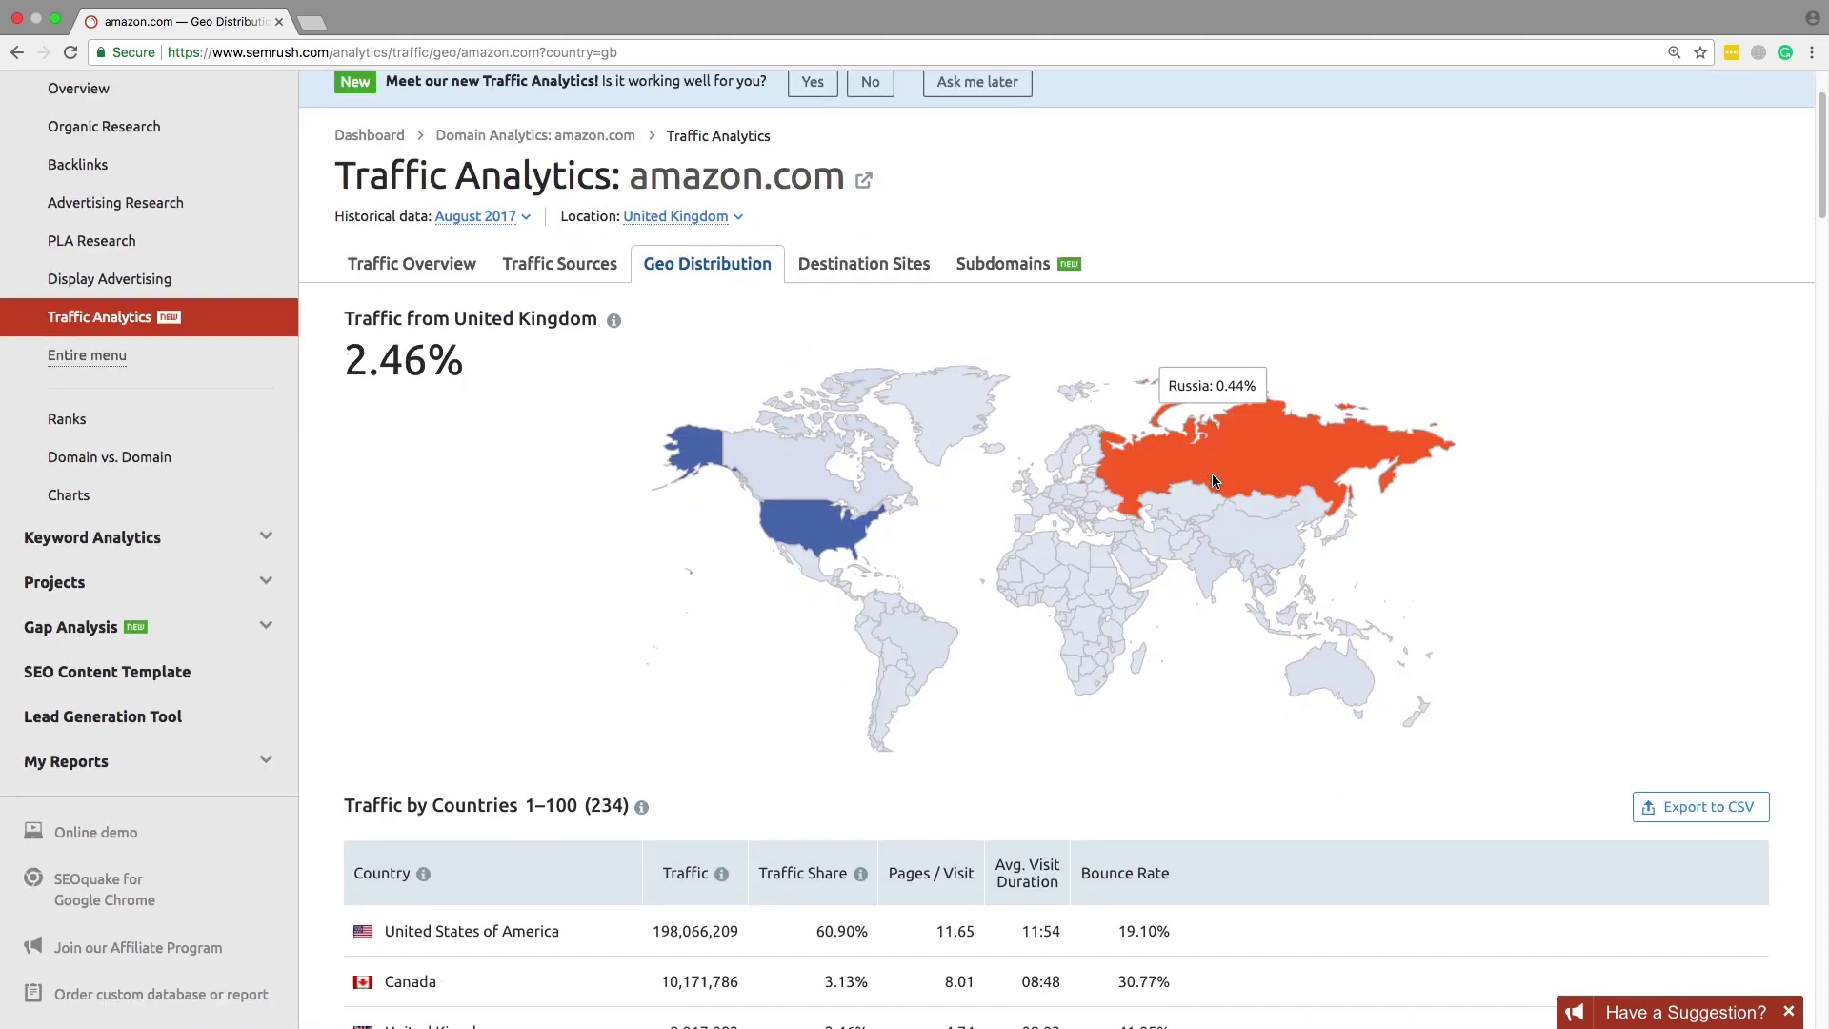
{"action": "scroll", "coordinate": [1207, 655], "scroll_direction": "down", "scroll_amount": 3}
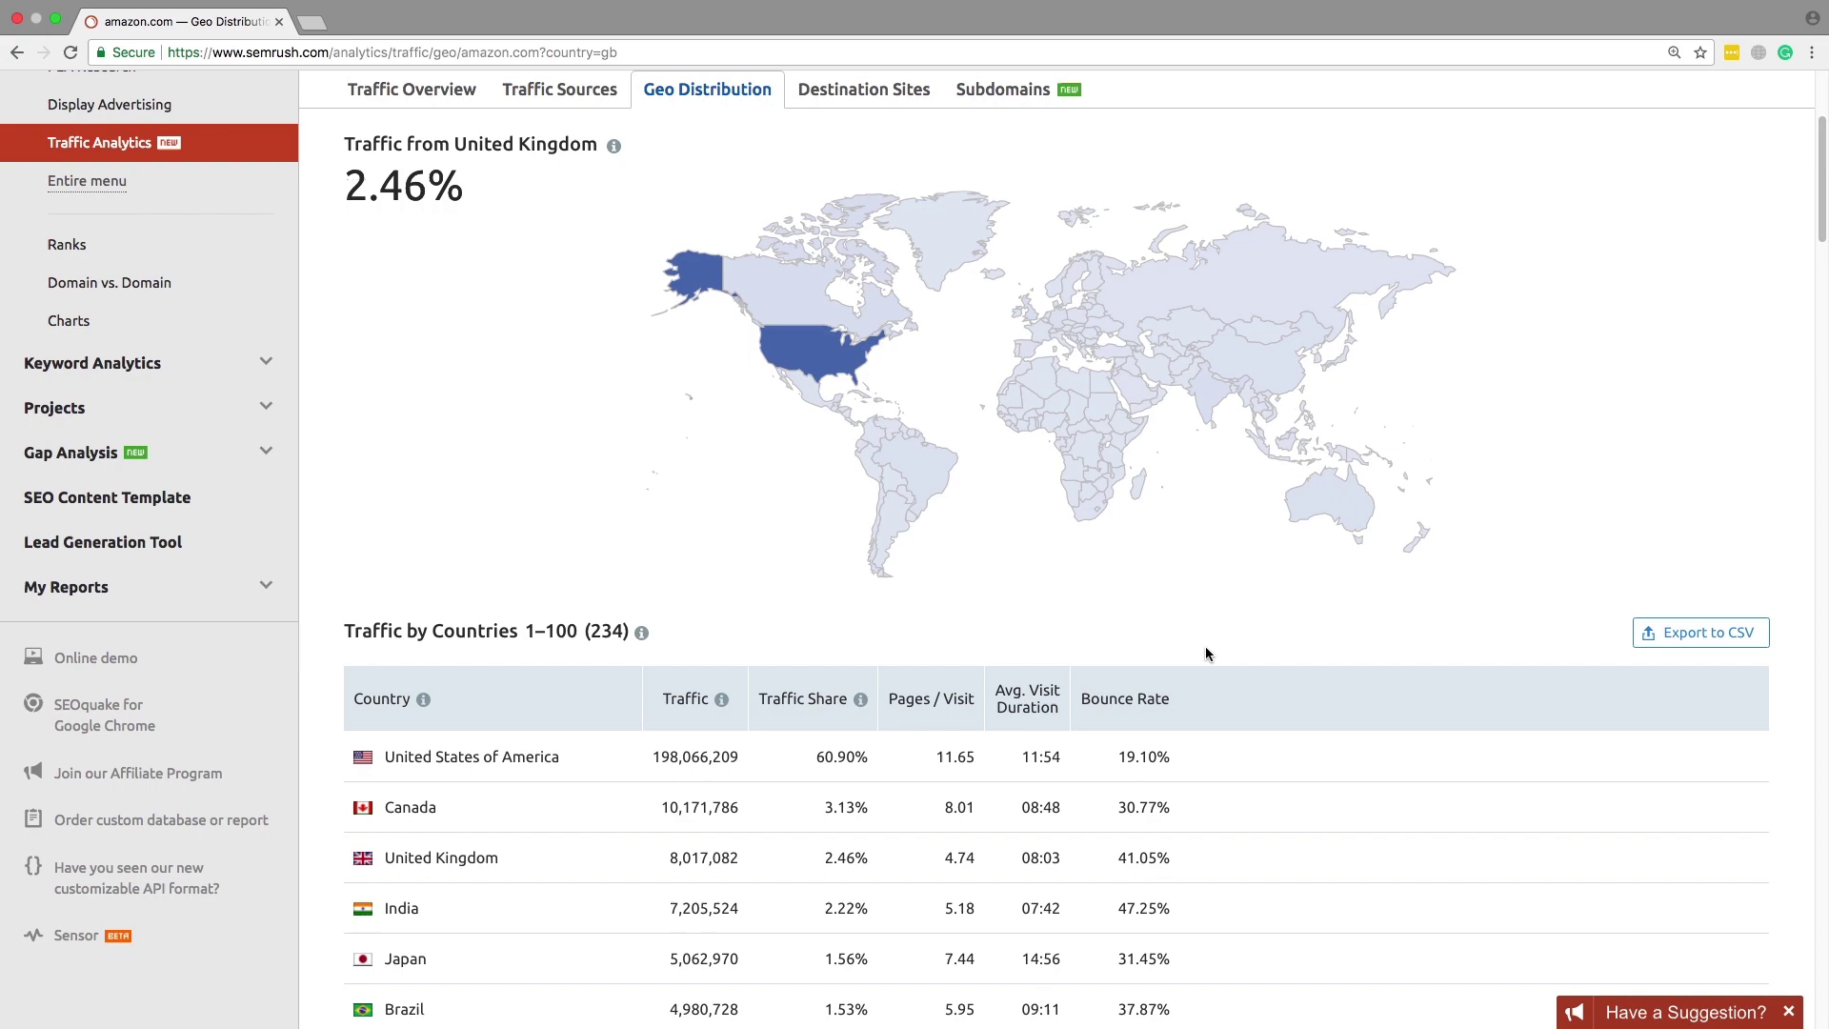
{"action": "scroll", "coordinate": [1206, 656], "scroll_direction": "down", "scroll_amount": 1}
{"action": "scroll", "coordinate": [1207, 655], "scroll_direction": "down", "scroll_amount": 1}
{"action": "scroll", "coordinate": [1207, 654], "scroll_direction": "down", "scroll_amount": 1}
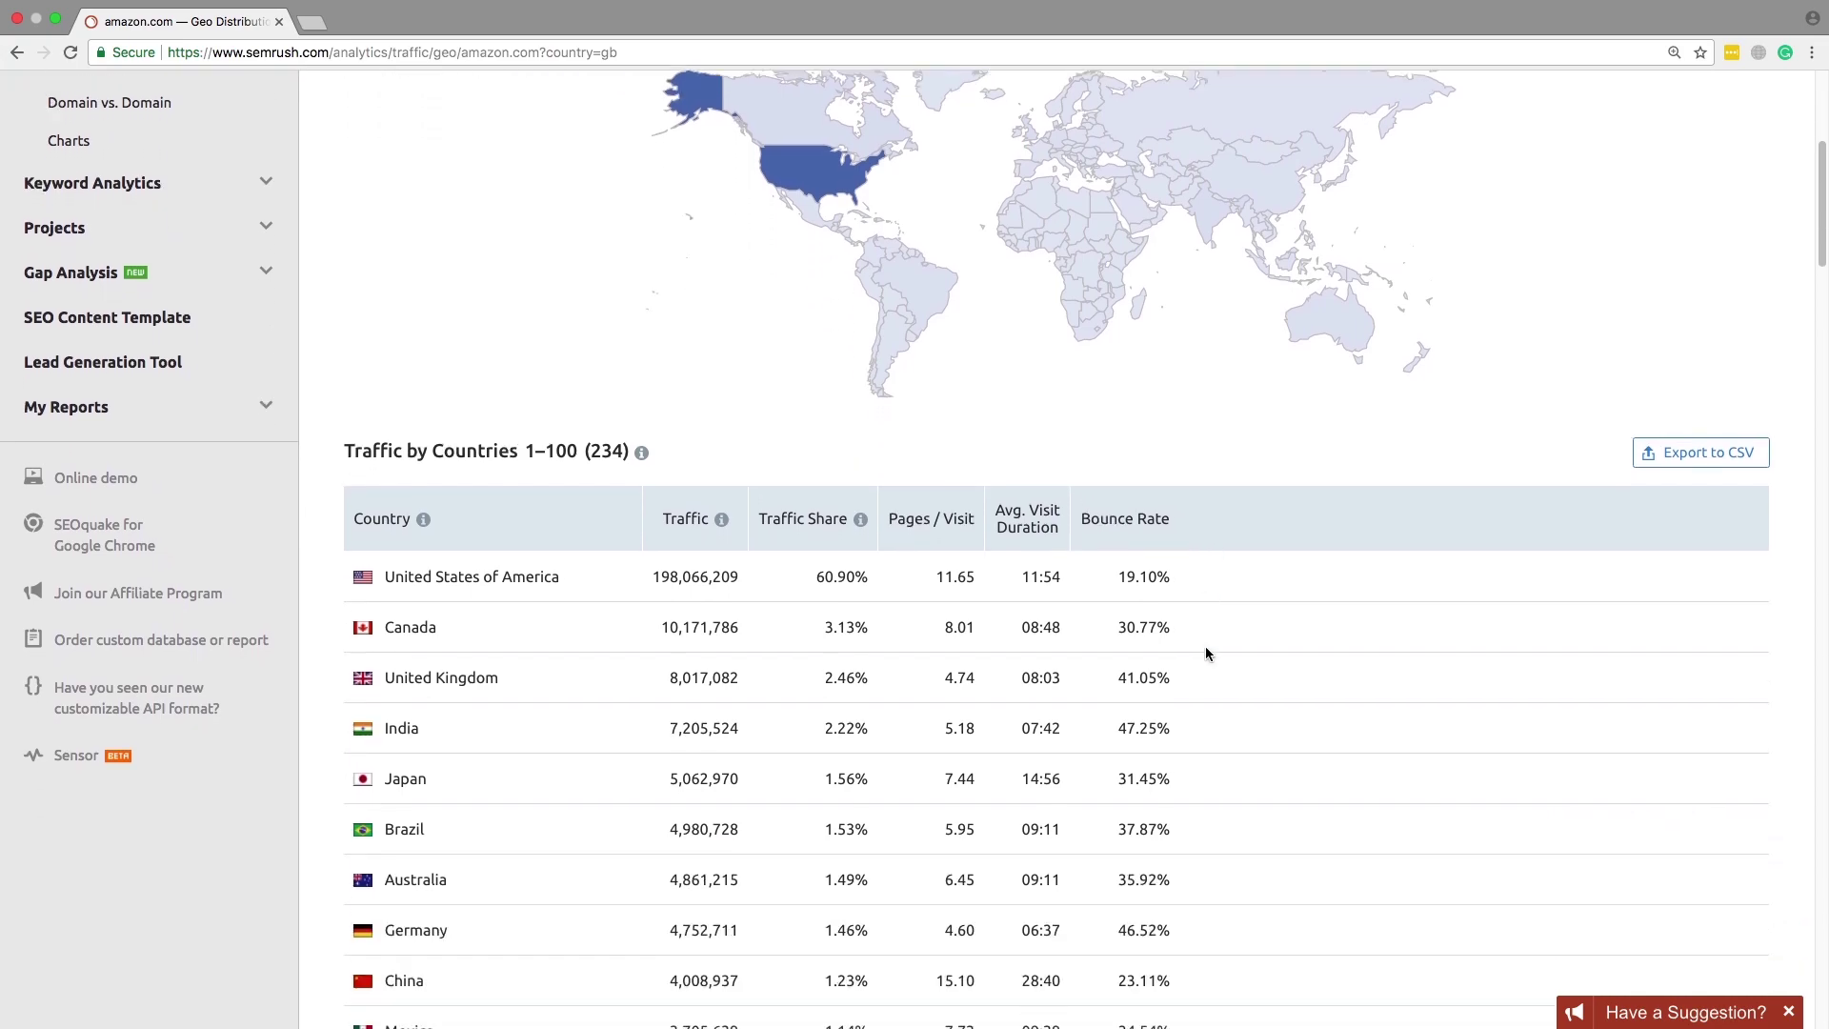